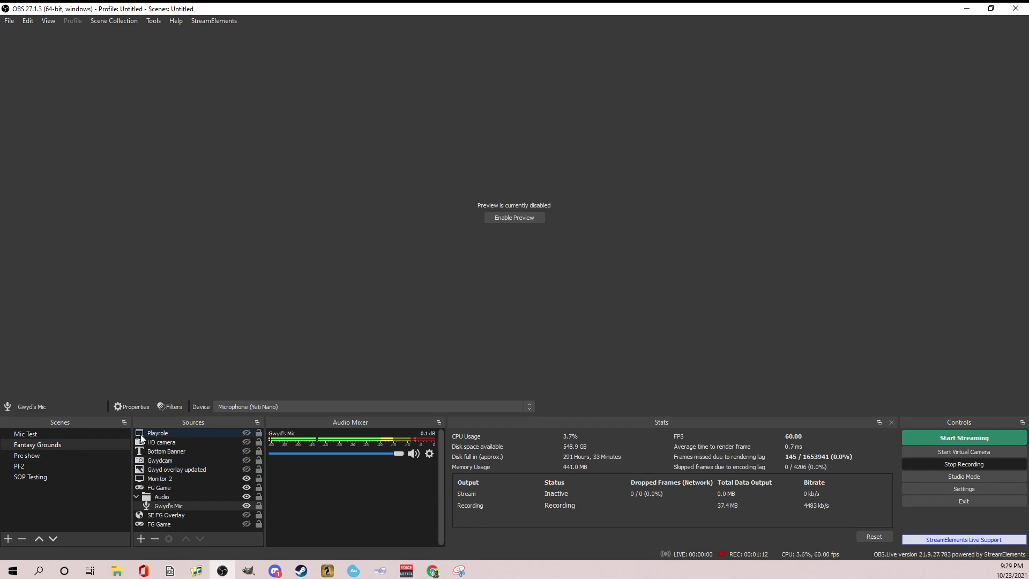
# Step: Bring up the microphone source's options and dismiss them without adding anything
pyautogui.rightClick(181, 507)
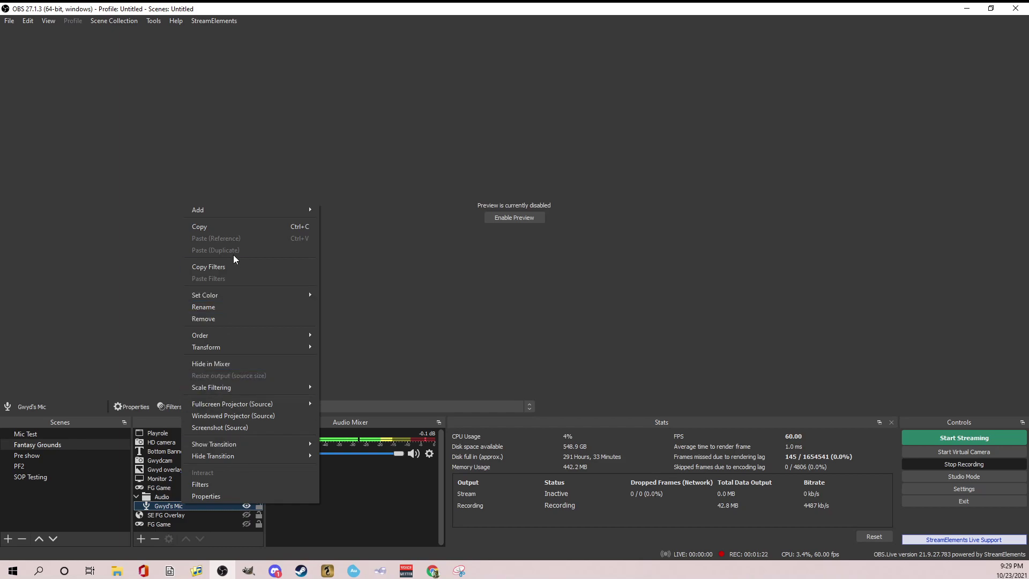
pyautogui.moveTo(235, 209)
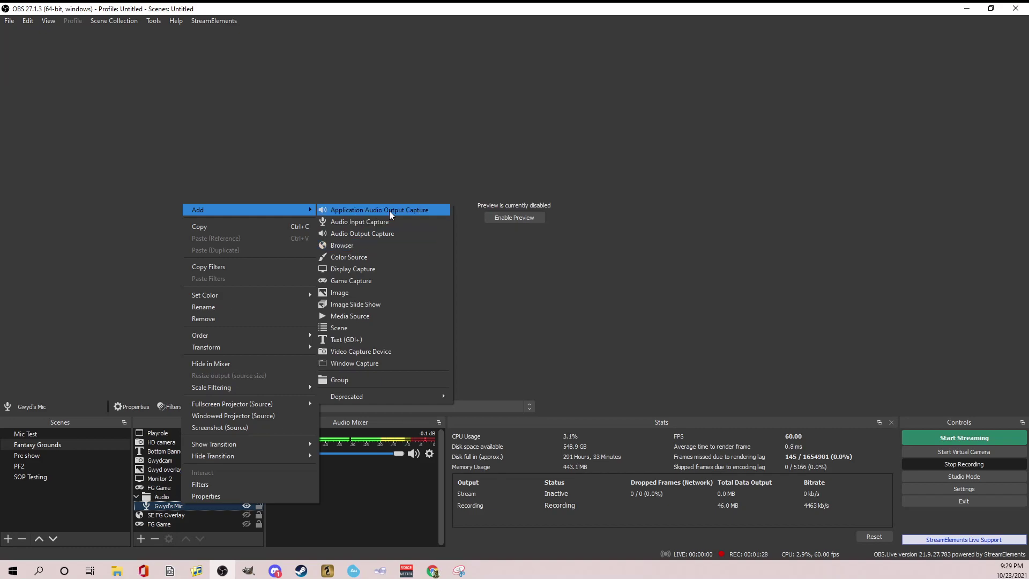
pyautogui.click(822, 325)
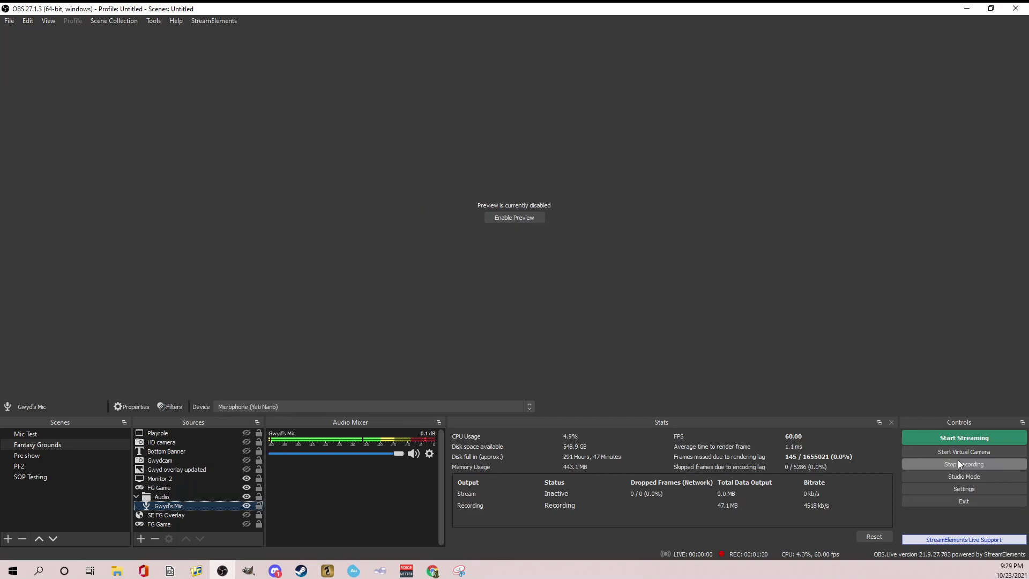
# Step: Open Settings' Audio page, confirming every global Desktop Audio and Mic/Auxiliary device is Disabled
pyautogui.click(941, 486)
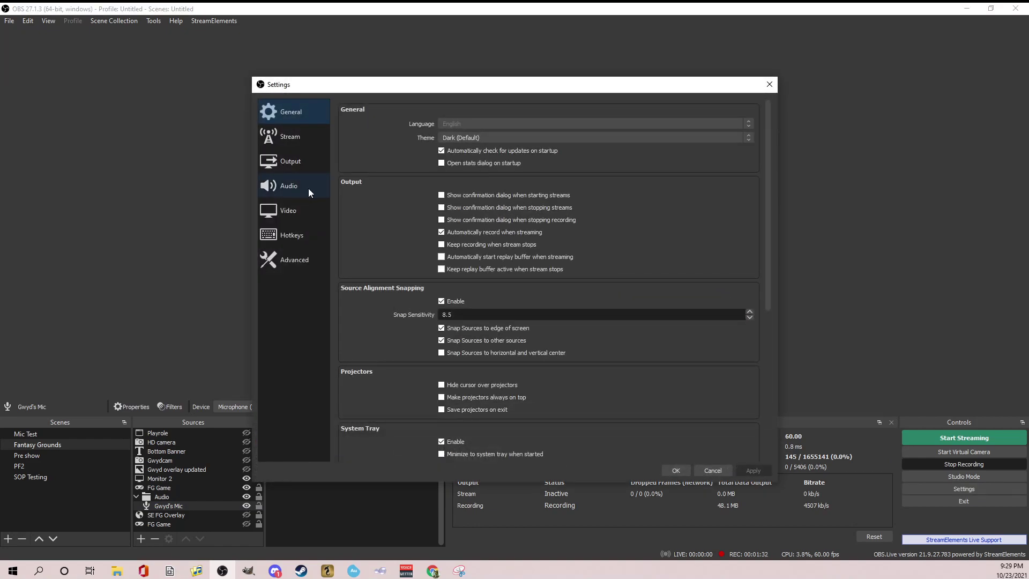
pyautogui.click(285, 186)
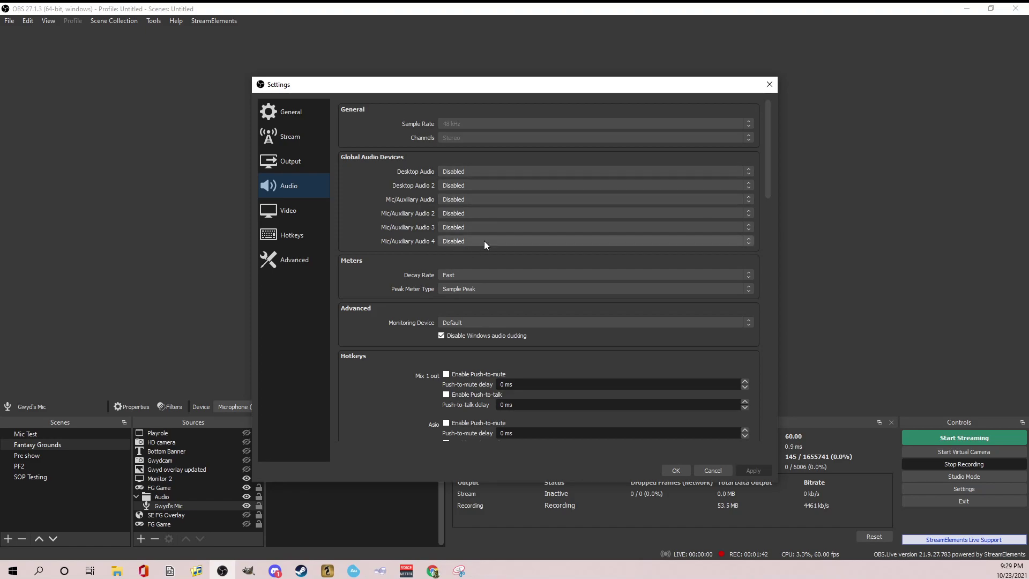
# Step: Close Settings and start a new Application Audio Output Capture source named 'Syrinscape 2'
pyautogui.click(769, 85)
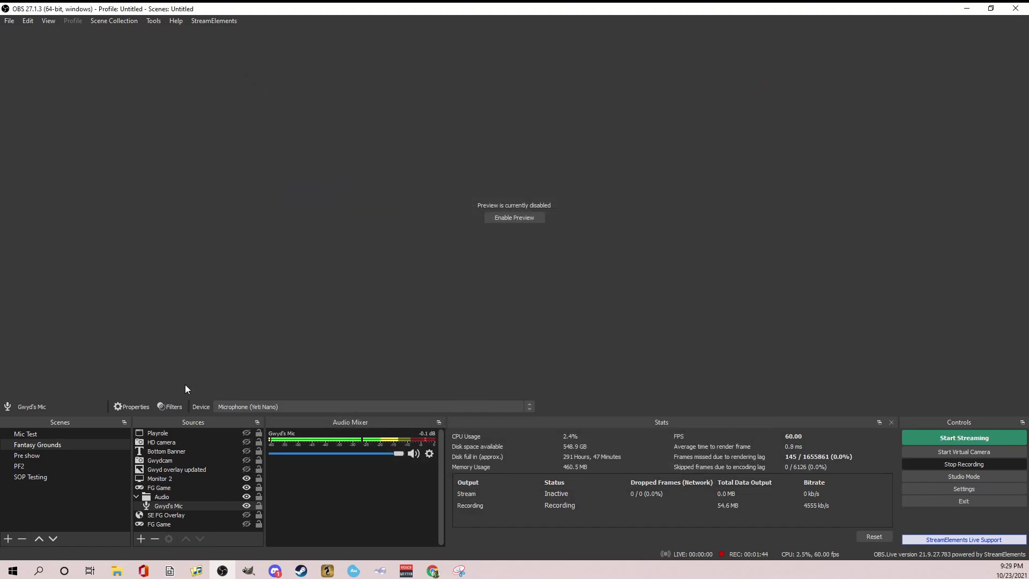
pyautogui.rightClick(184, 506)
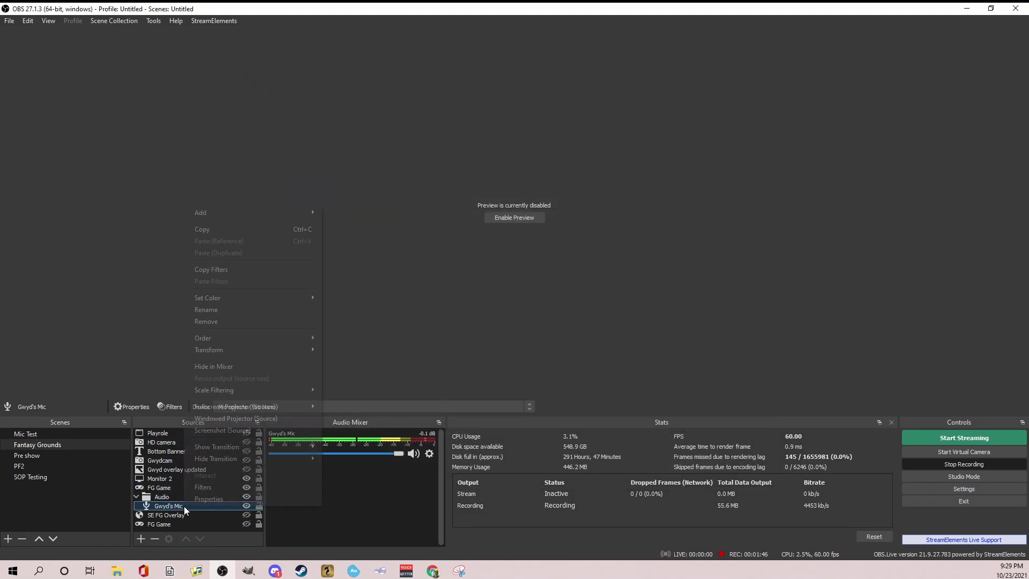
pyautogui.moveTo(283, 212)
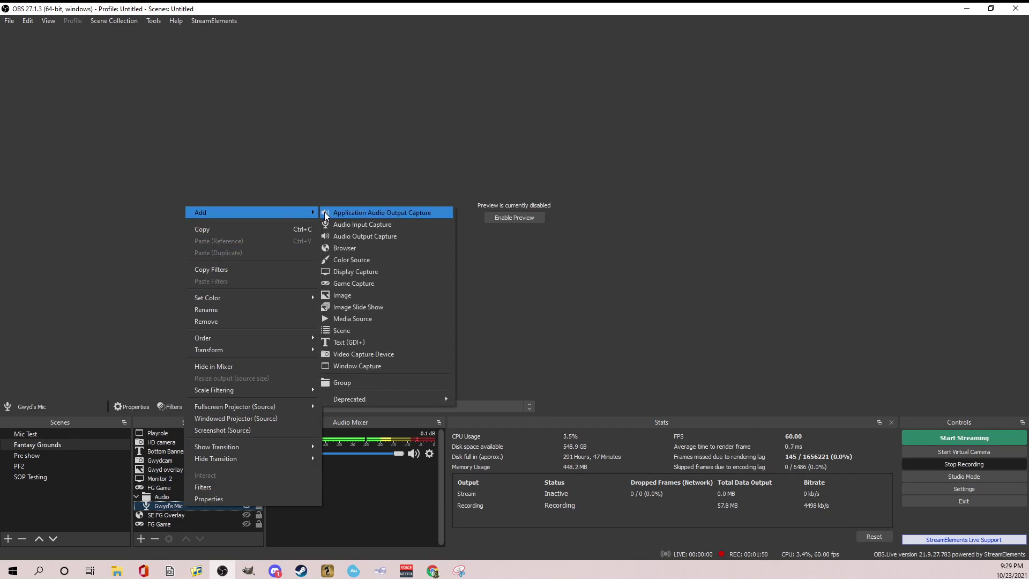
pyautogui.click(395, 212)
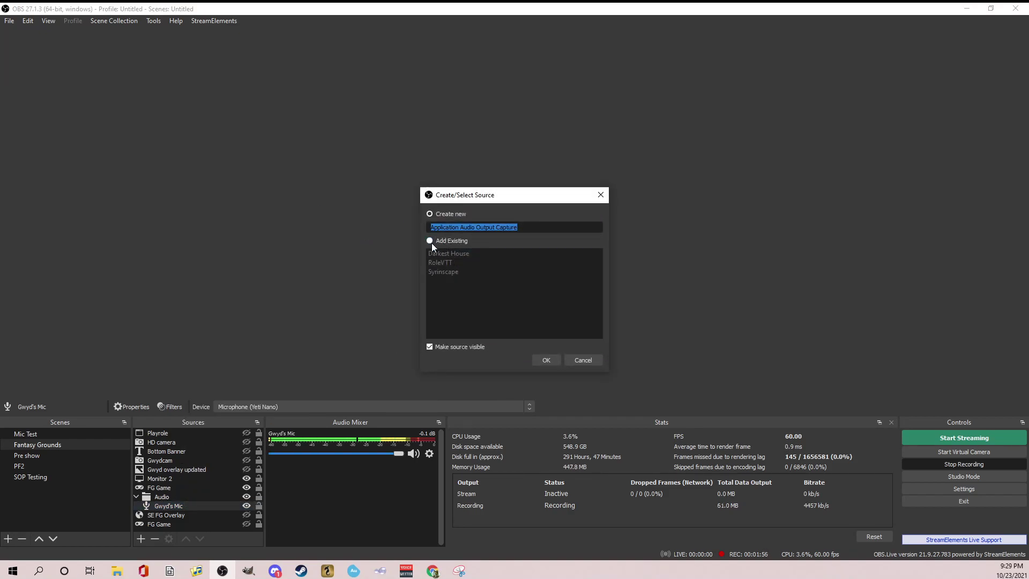
pyautogui.write('Syin')
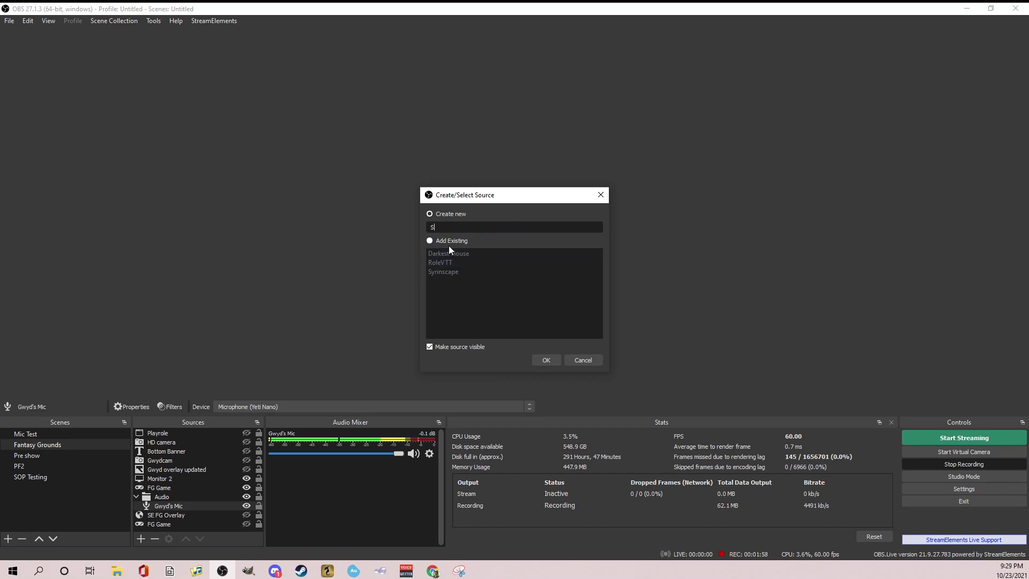
pyautogui.press('BackSpace')
pyautogui.write('rinscape 2')
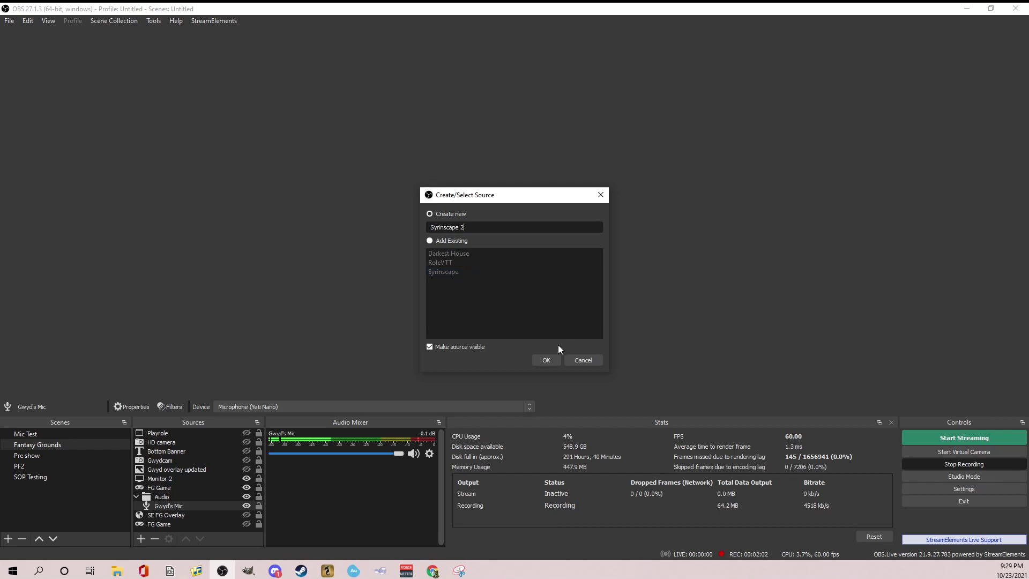
# Step: Set Syrinscape 2 to capture the [Syrinscape.exe]: Syrinscape Fantasy Player window, matching title then executable
pyautogui.click(545, 361)
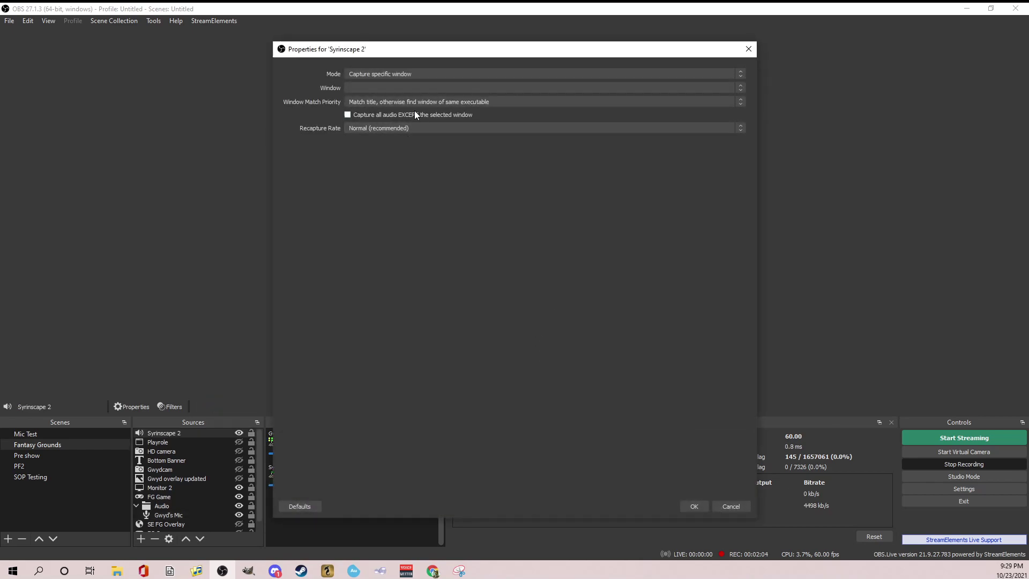
pyautogui.click(407, 75)
pyautogui.click(421, 70)
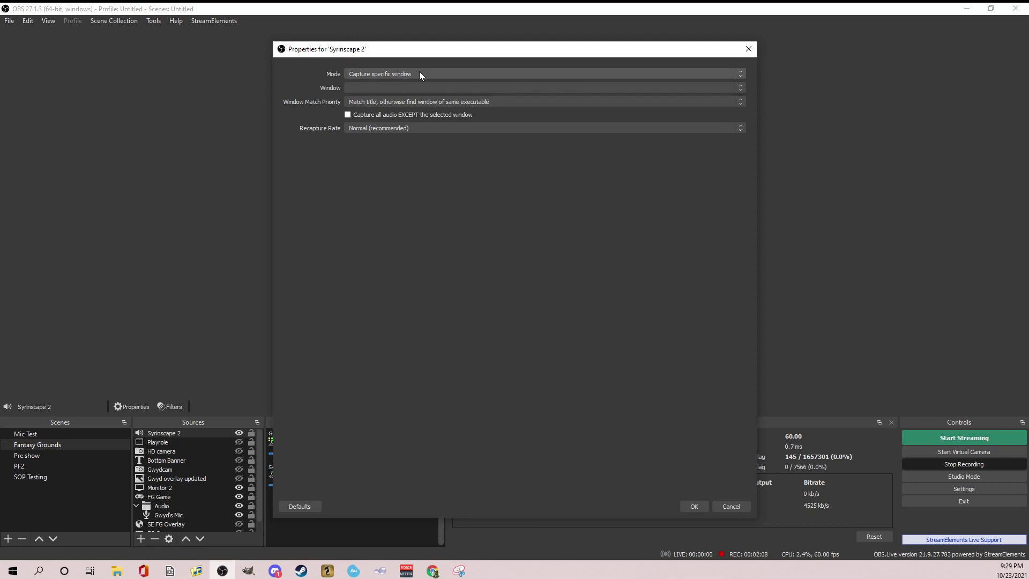
pyautogui.click(385, 88)
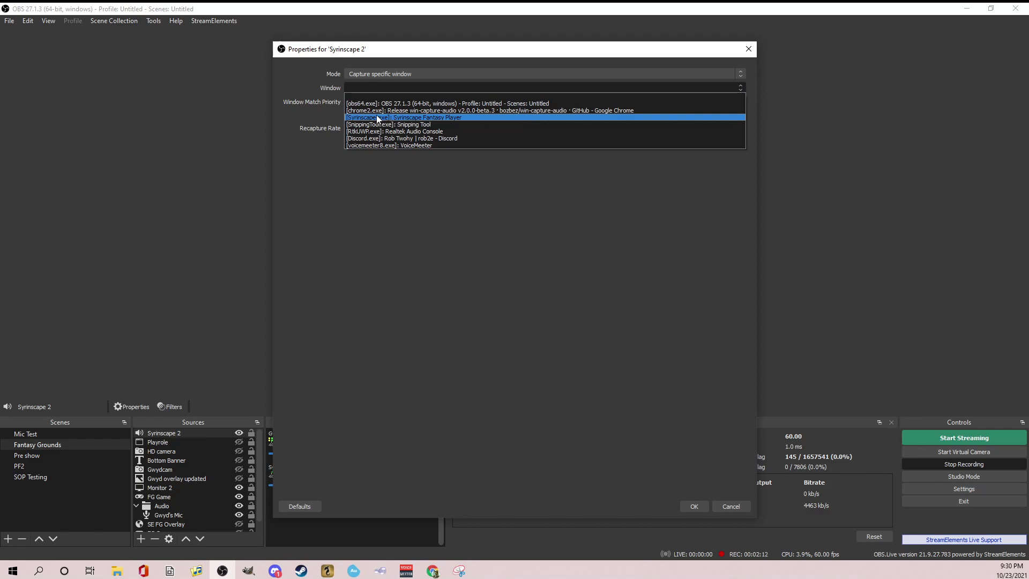
pyautogui.click(458, 117)
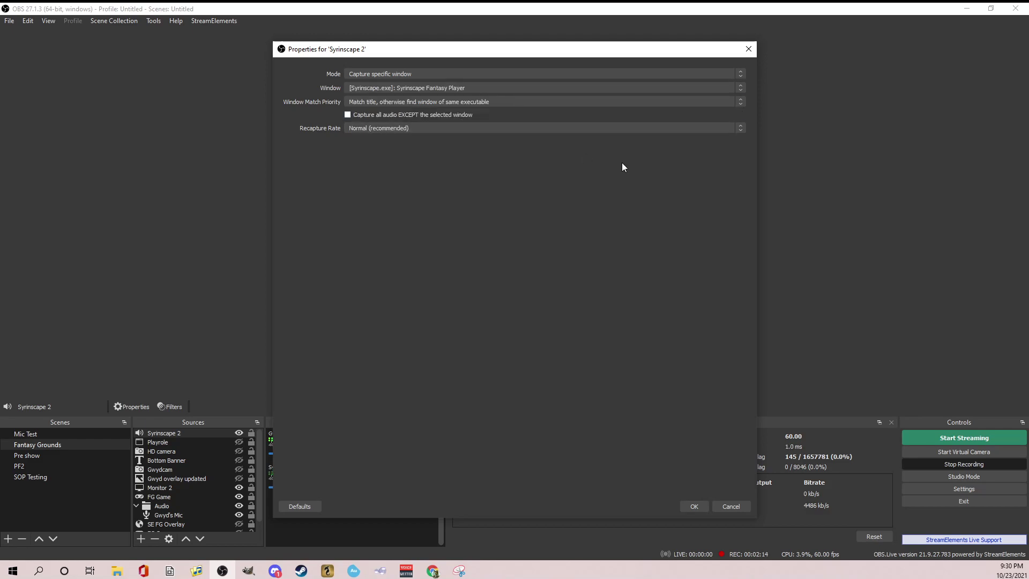
pyautogui.click(438, 101)
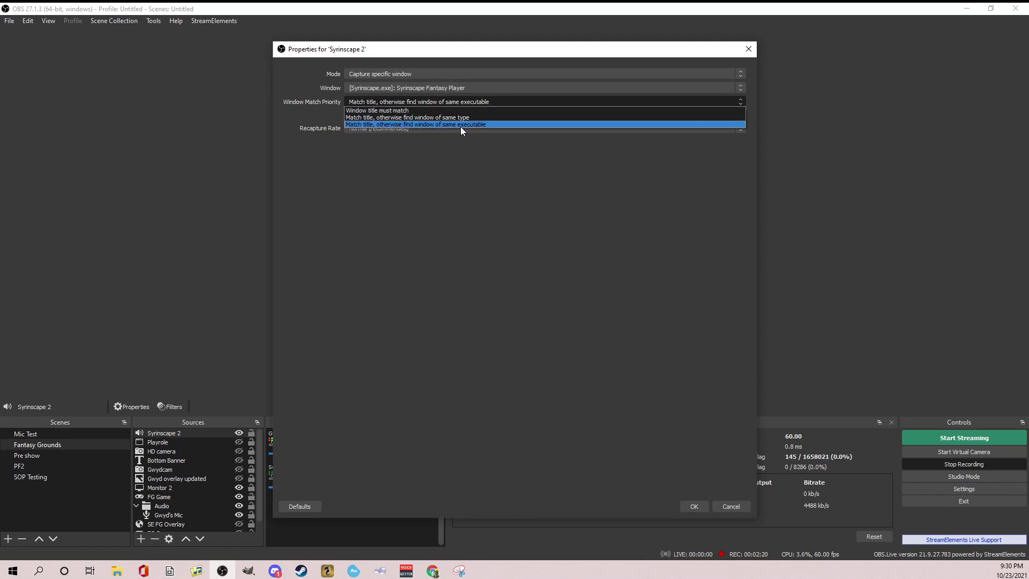
pyautogui.click(476, 127)
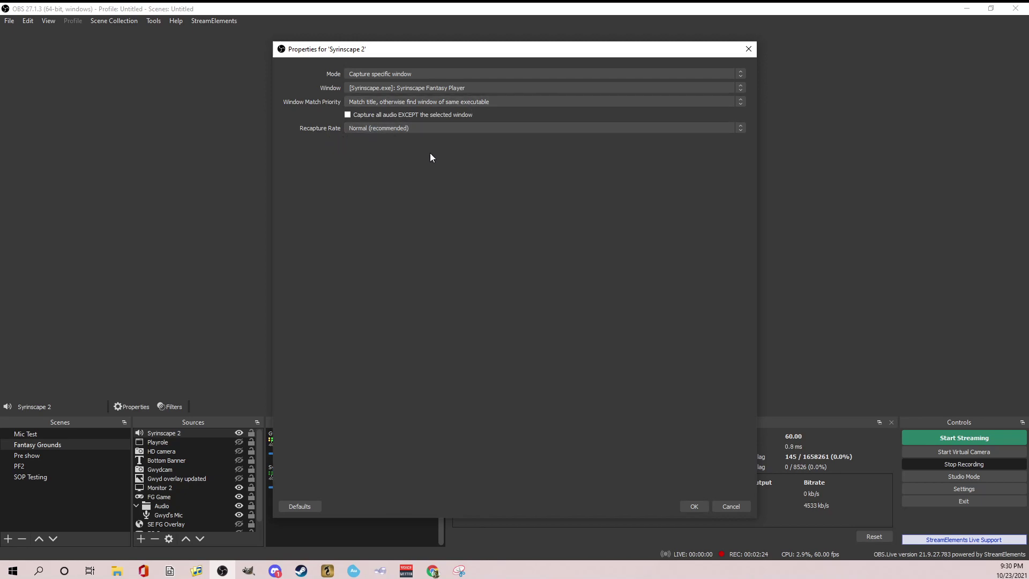
pyautogui.click(699, 507)
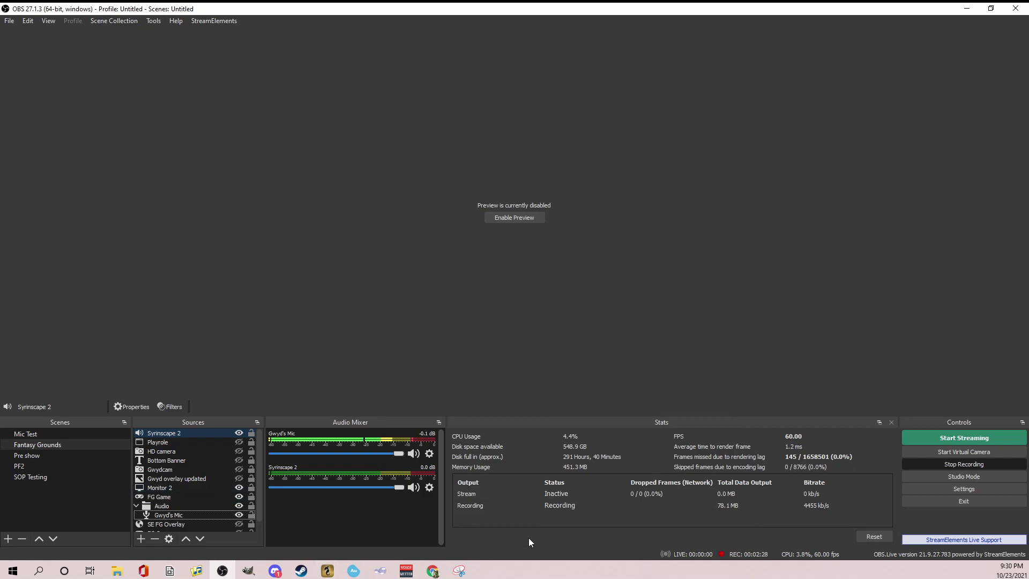
# Step: Play the Ghast battle mood in Syrinscape Fantasy Player and minimize the player to check OBS
pyautogui.click(328, 571)
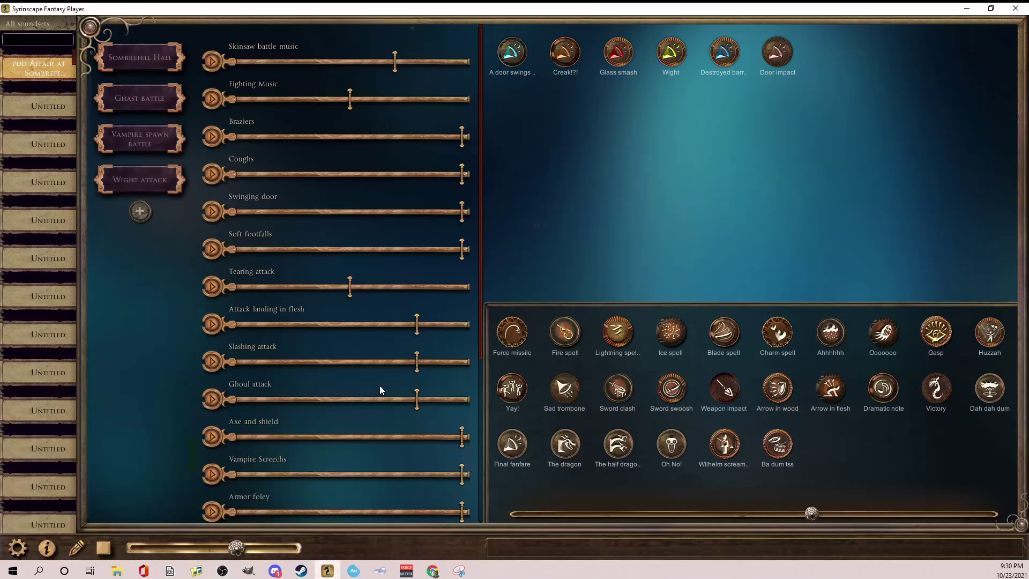
pyautogui.click(141, 101)
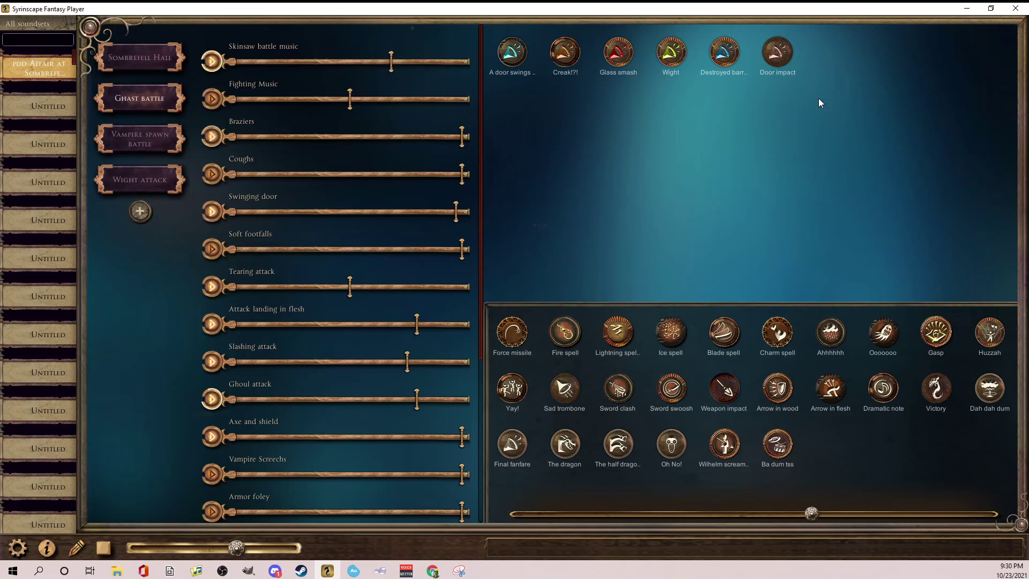
pyautogui.click(964, 12)
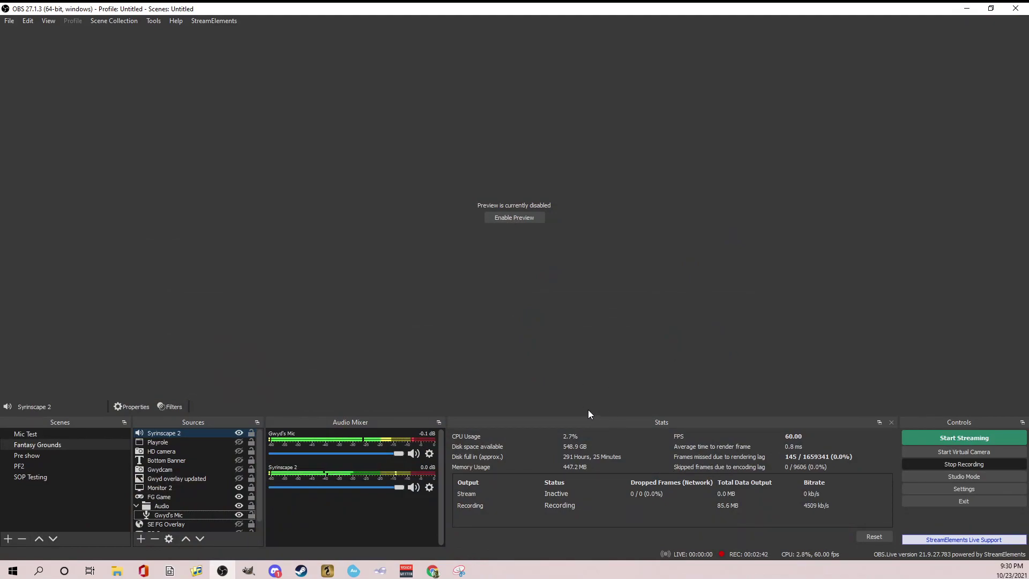
pyautogui.click(327, 571)
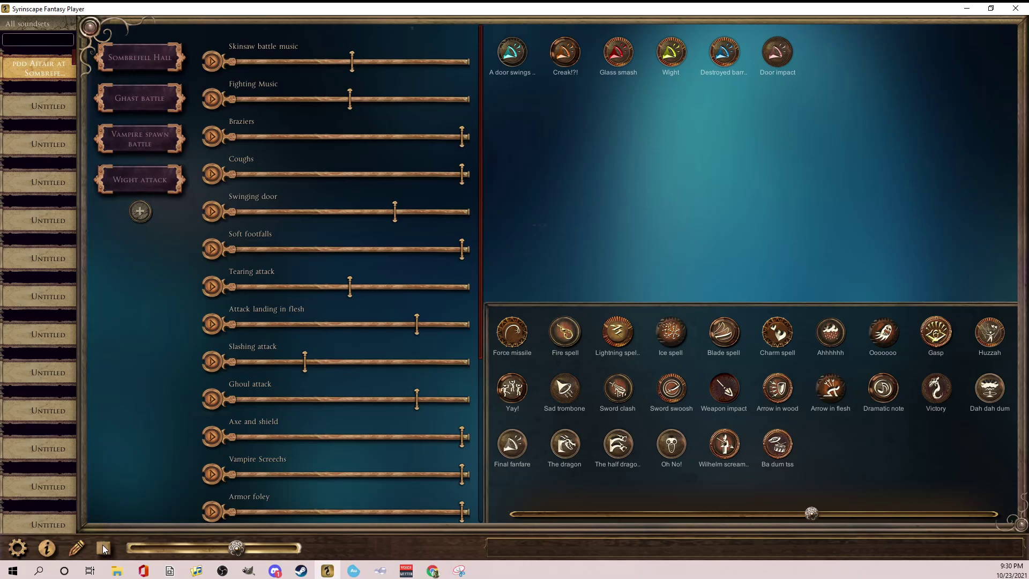
pyautogui.click(967, 8)
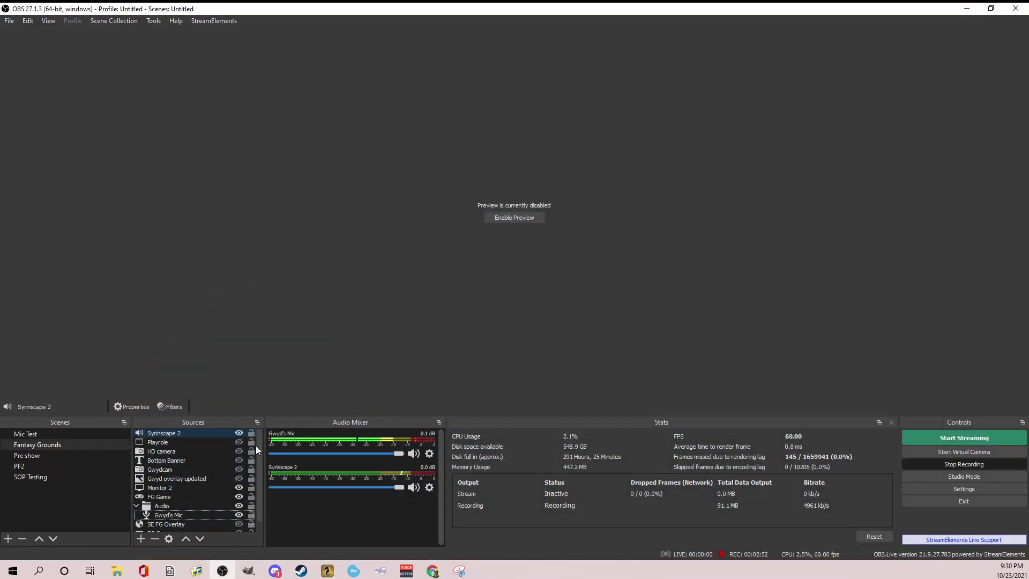
# Step: Create a 'Discord 2' application audio capture source that captures the Discord.exe window
pyautogui.click(141, 538)
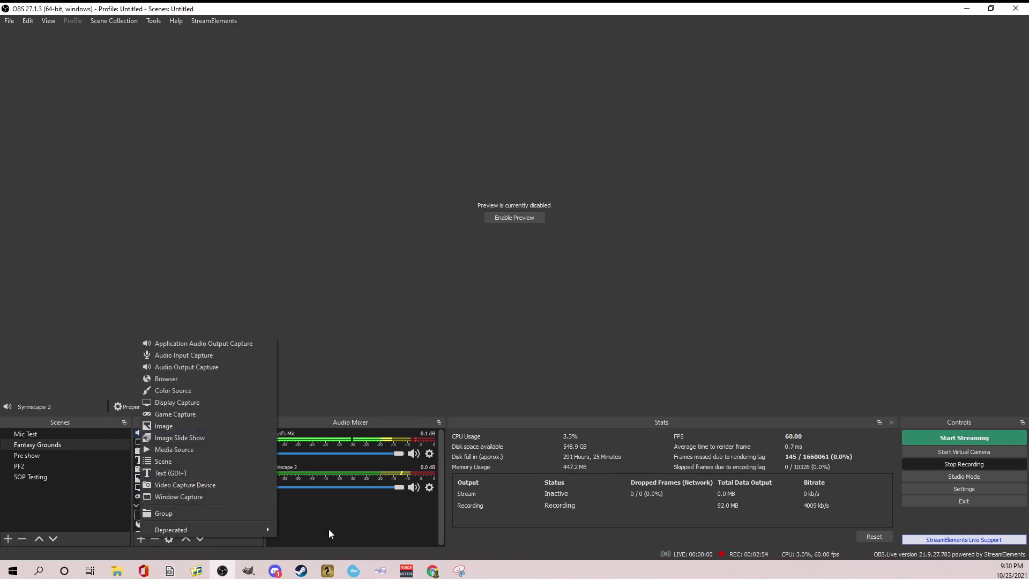
pyautogui.click(208, 344)
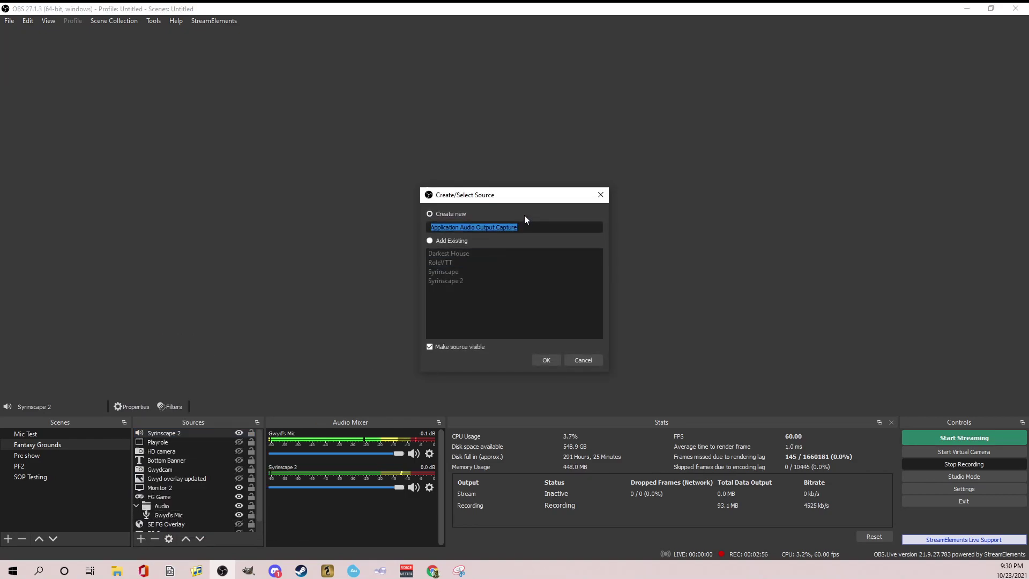
pyautogui.write('Disco')
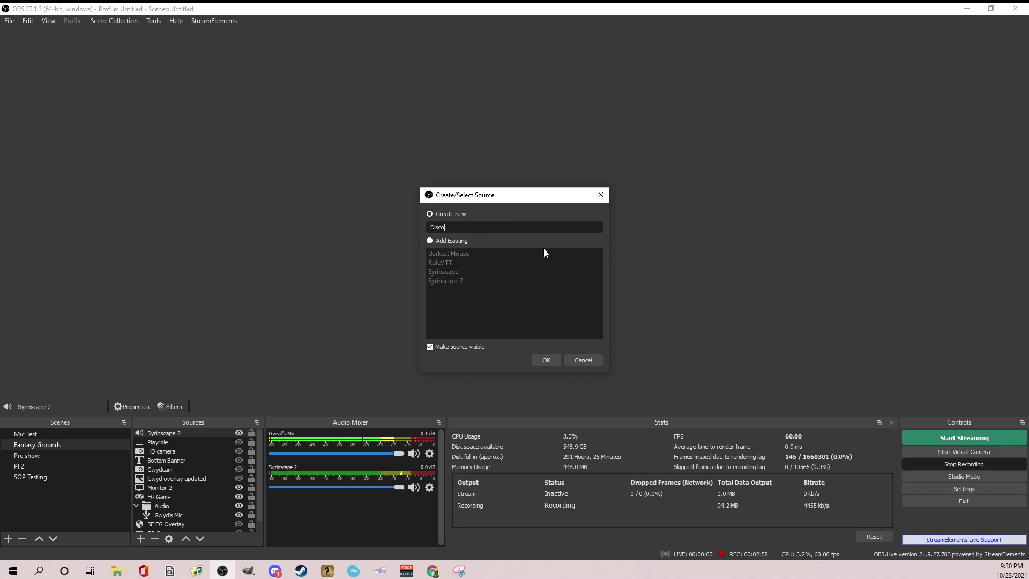
pyautogui.write('rd 2')
pyautogui.click(549, 360)
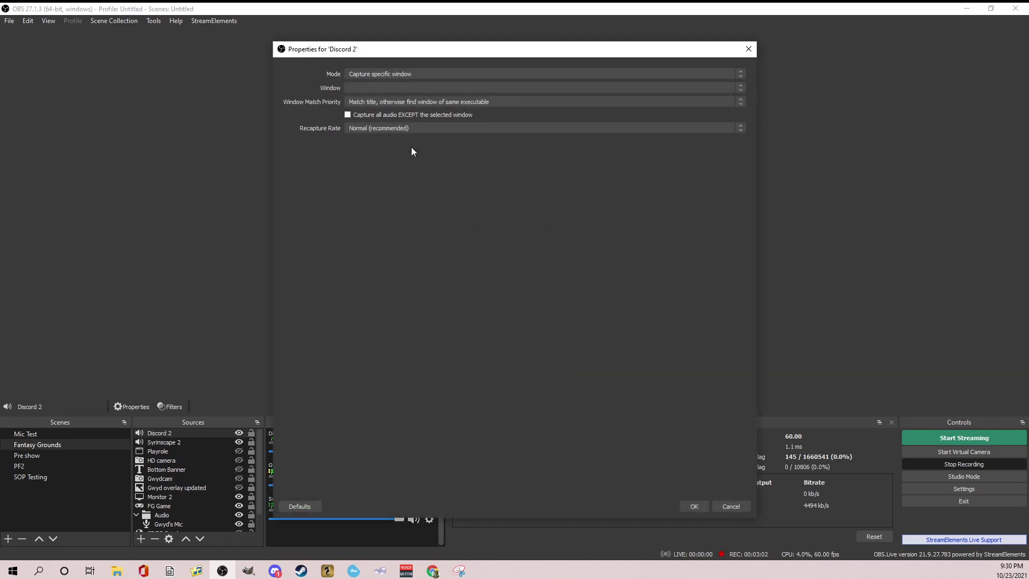
pyautogui.click(450, 75)
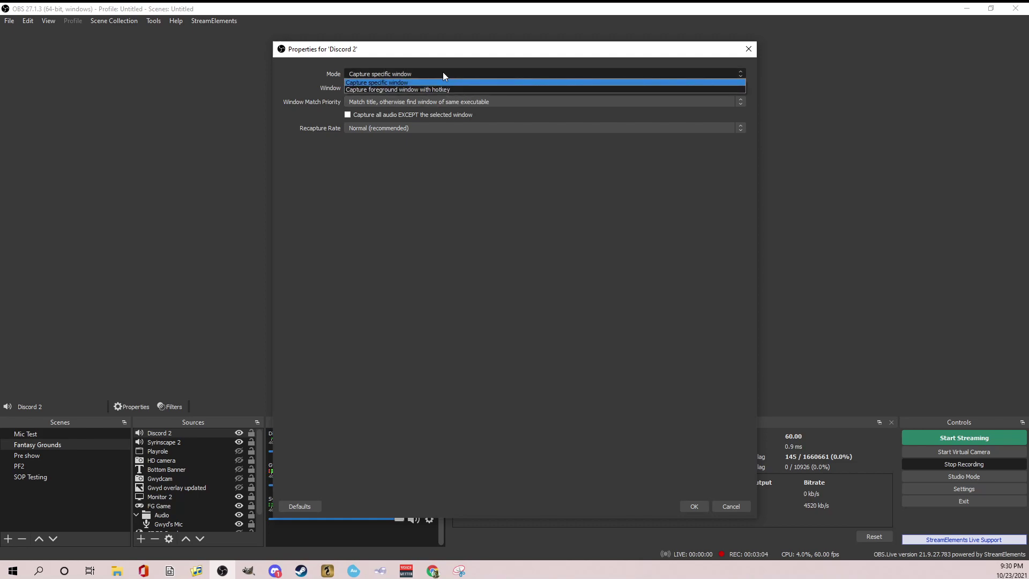
pyautogui.click(443, 72)
pyautogui.click(432, 86)
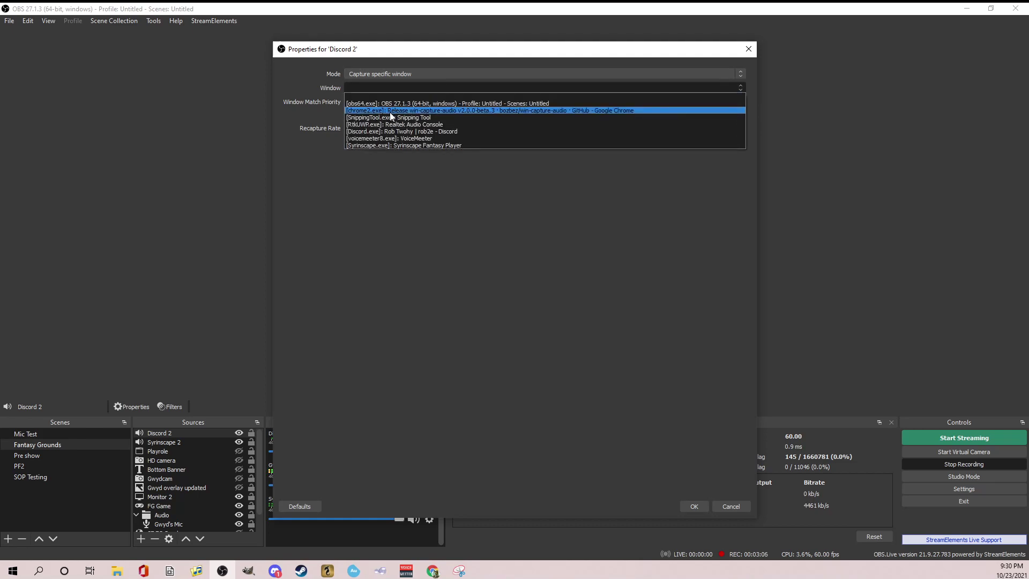
pyautogui.click(380, 131)
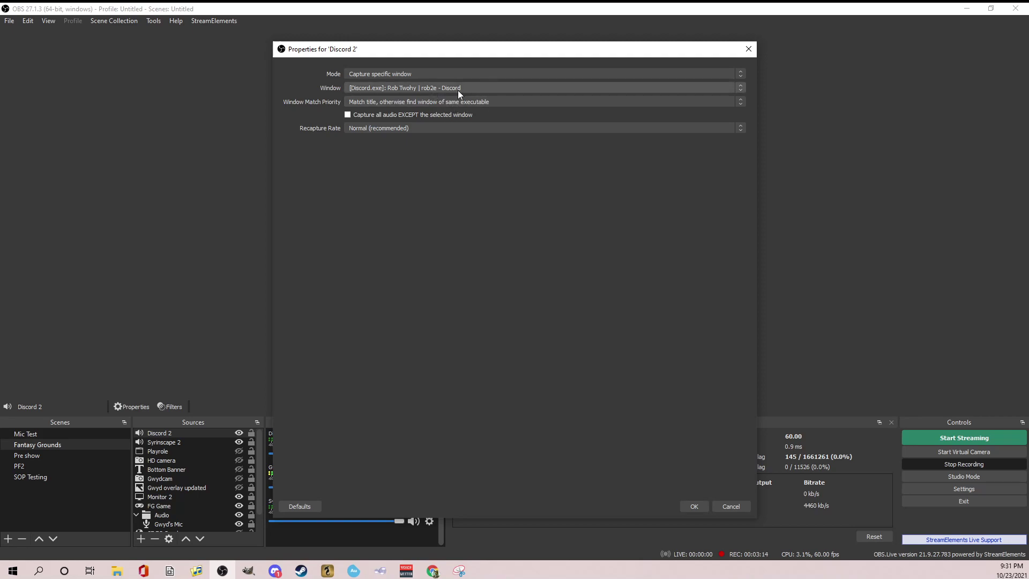
pyautogui.click(695, 506)
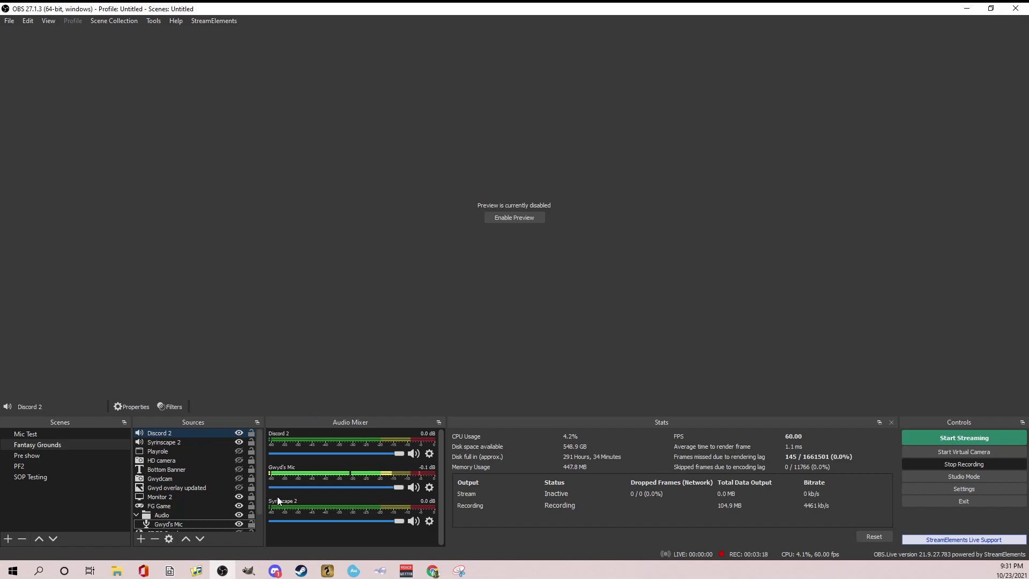
# Step: Open Discord's Voice & Video settings, where output goes to CABLE-A Input
pyautogui.click(275, 571)
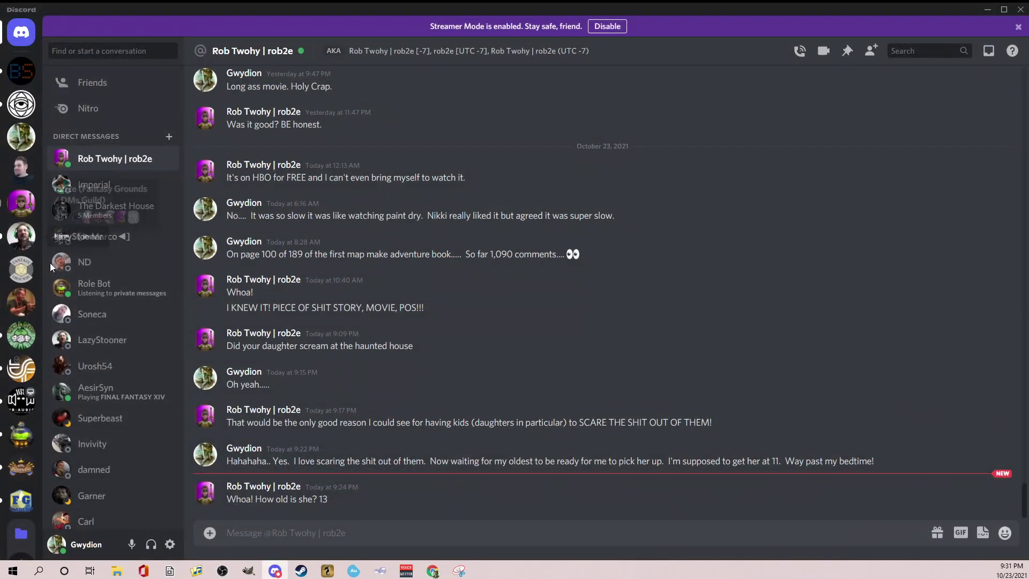
pyautogui.click(170, 544)
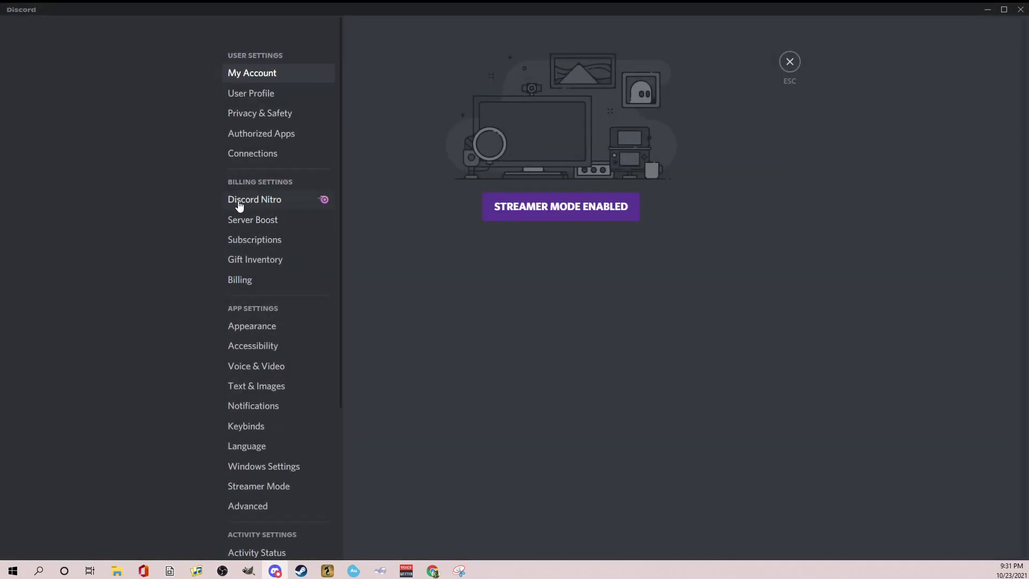
pyautogui.click(283, 363)
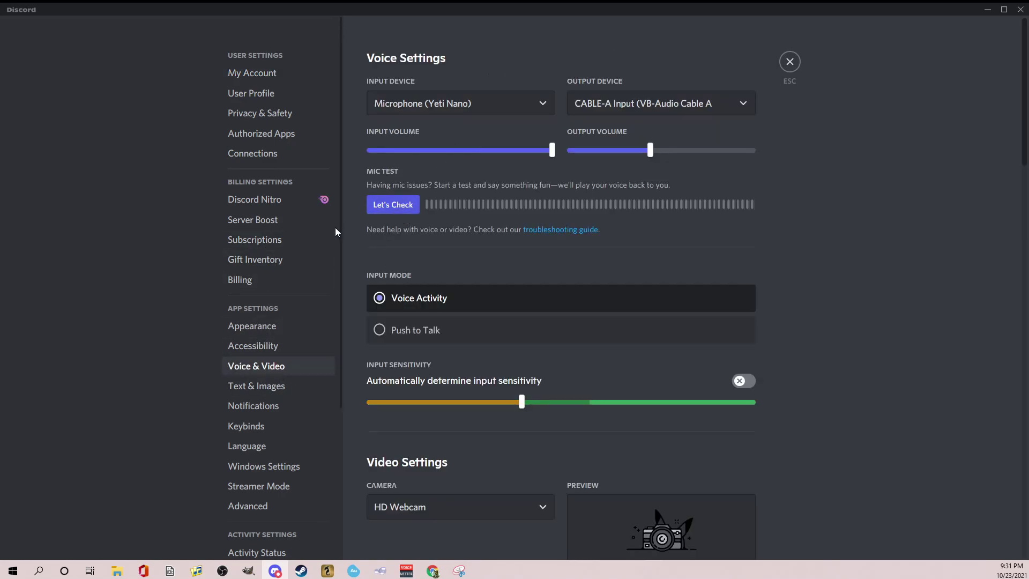
# Step: Run a mic test while watching OBS's Discord 2 levels, then stop it and close settings
pyautogui.click(397, 205)
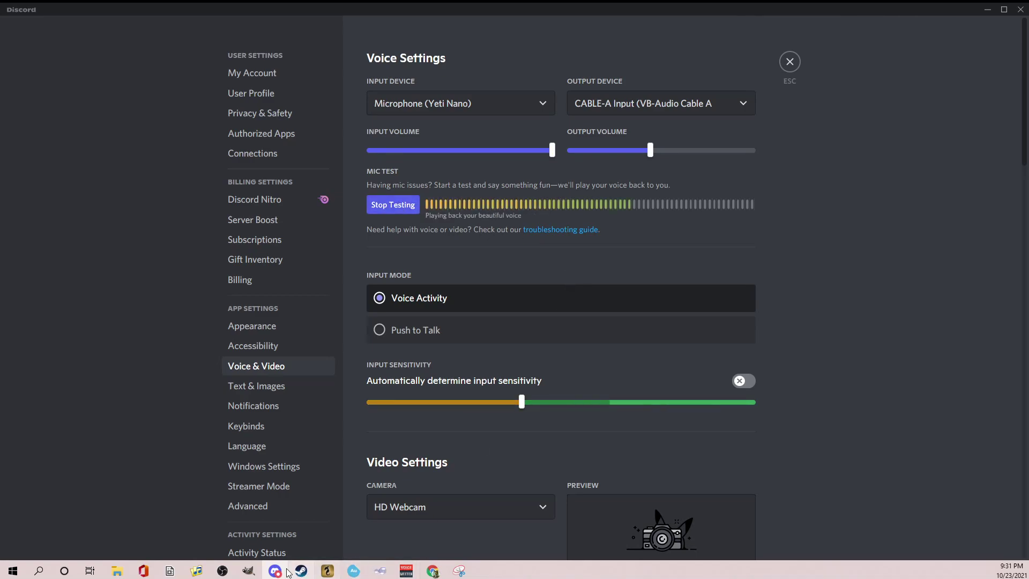
pyautogui.click(222, 571)
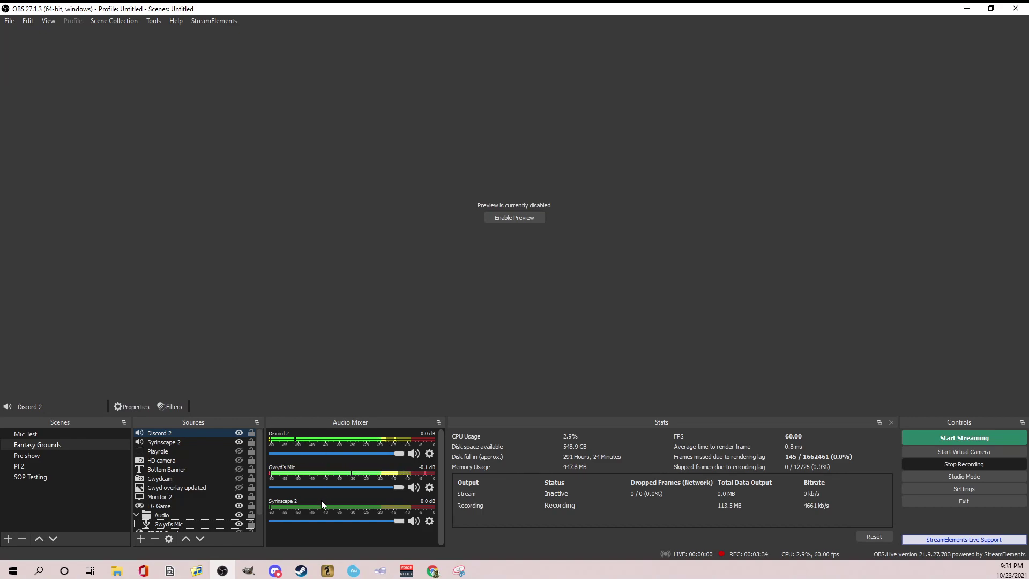
pyautogui.click(275, 572)
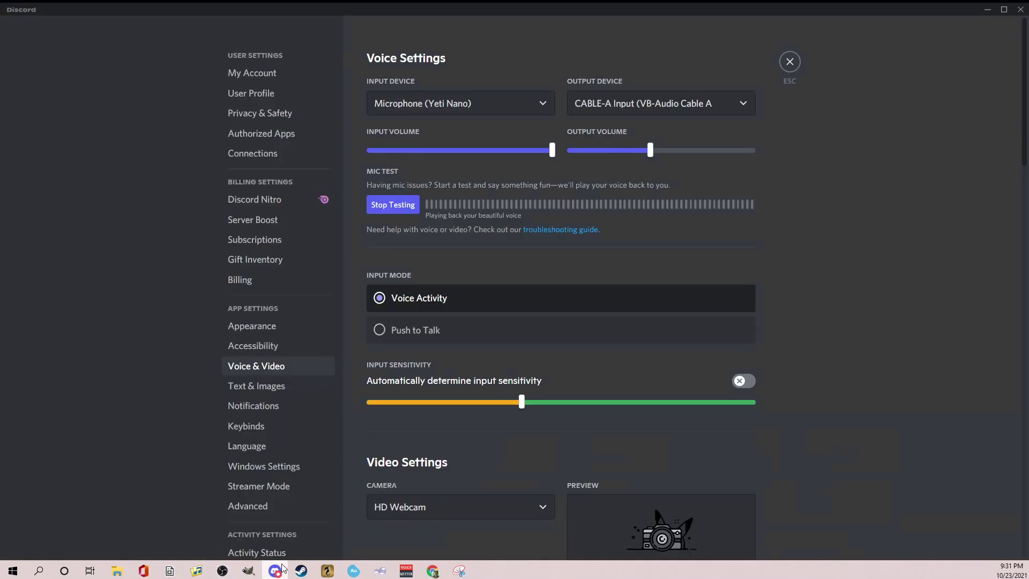
pyautogui.click(414, 206)
pyautogui.click(790, 63)
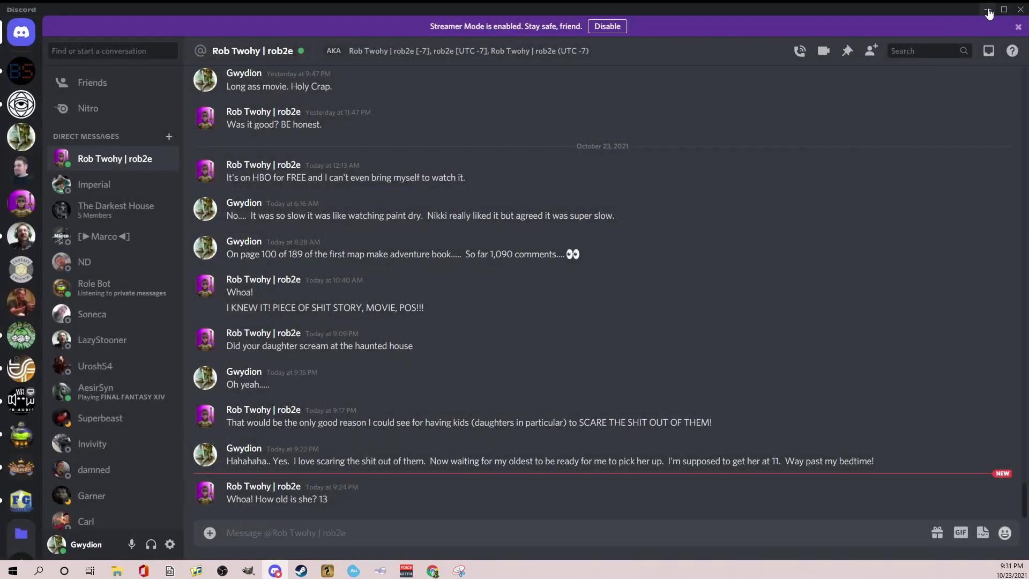
# Step: Return to OBS and refocus its window showing the Discord 2, microphone and Syrinscape 2 channels
pyautogui.hotkey('alt', 'Tab')
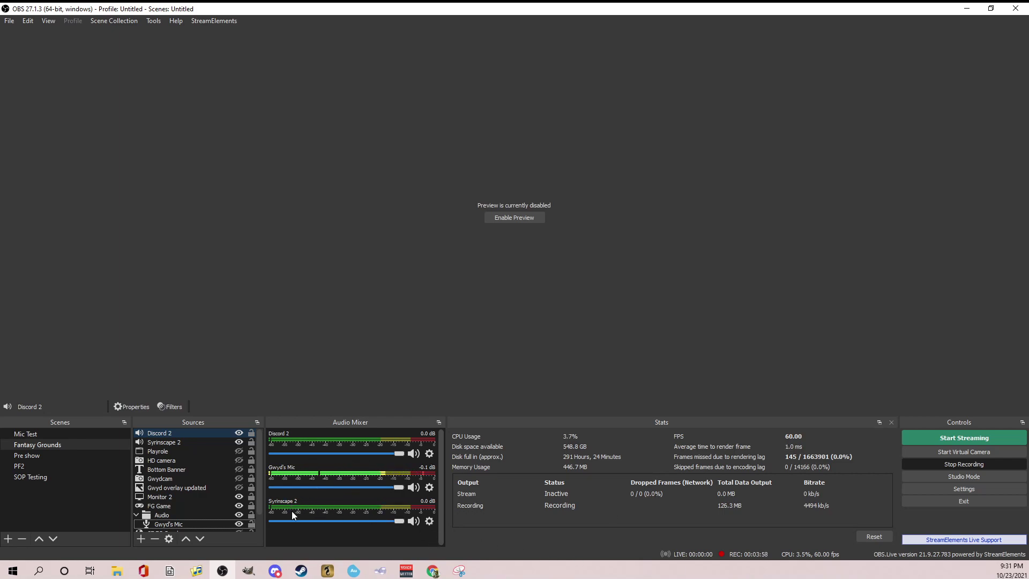
pyautogui.click(452, 572)
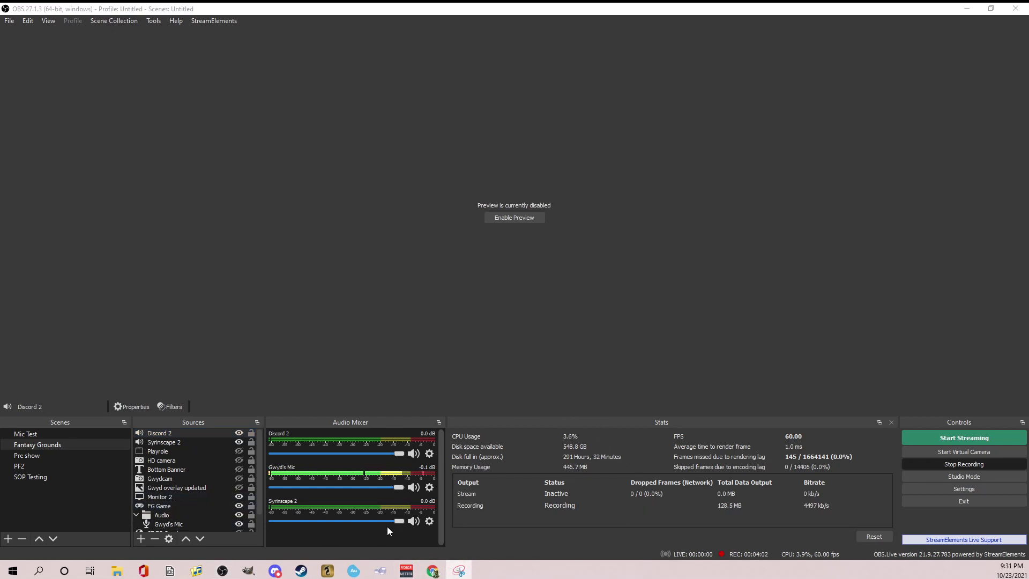
pyautogui.click(365, 505)
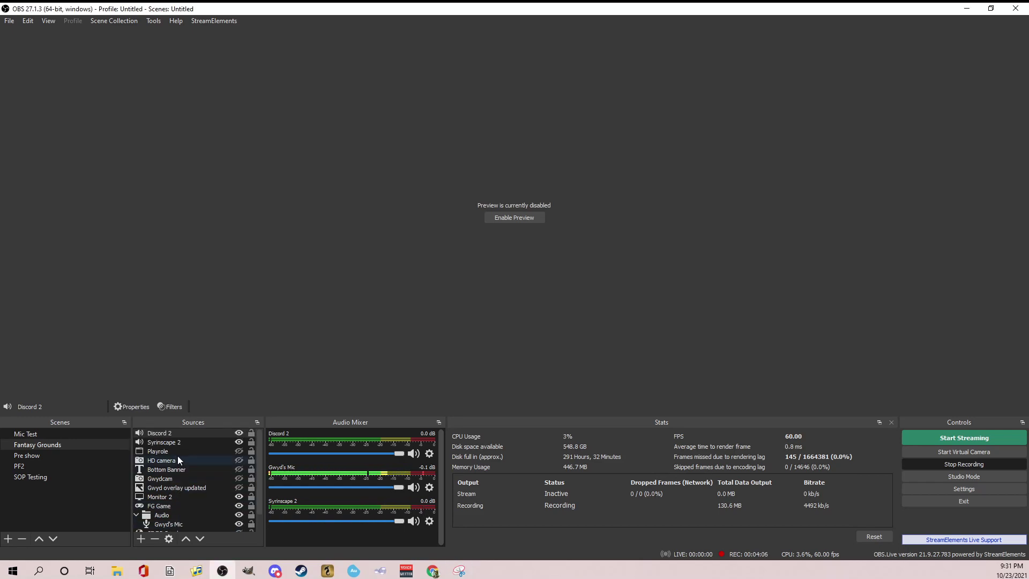
# Step: Add a Compressor audio filter named 'Sidechain' in Syrinscape 2's Filters window
pyautogui.rightClick(181, 441)
pyautogui.click(220, 422)
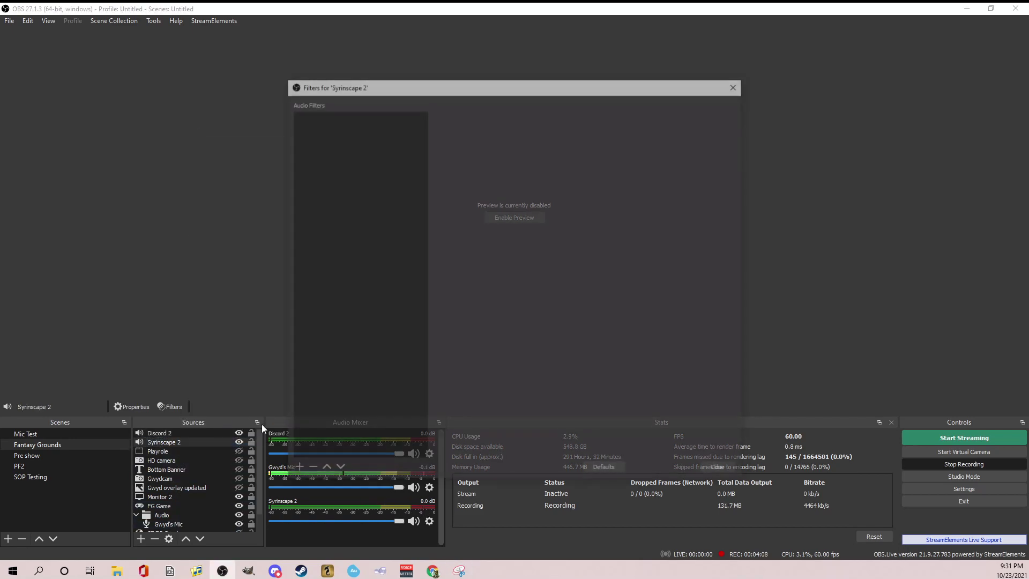
pyautogui.click(295, 469)
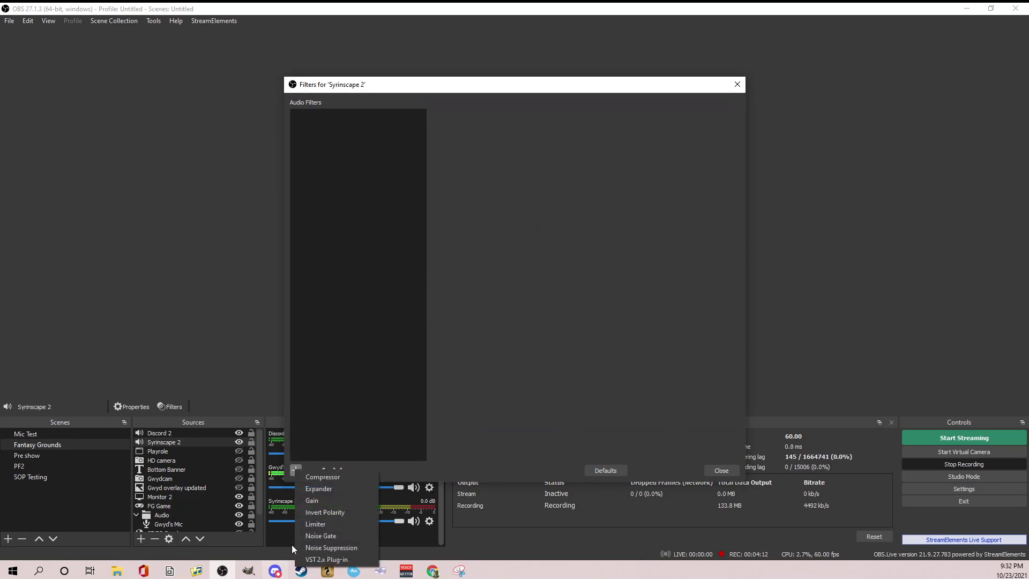
pyautogui.click(338, 476)
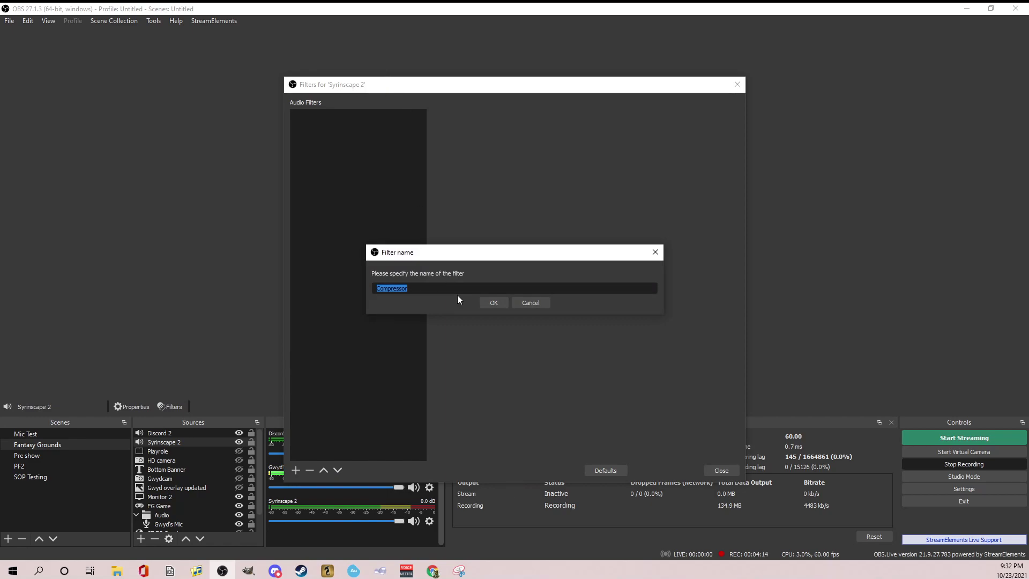
pyautogui.write('Sidechain')
pyautogui.press('Return')
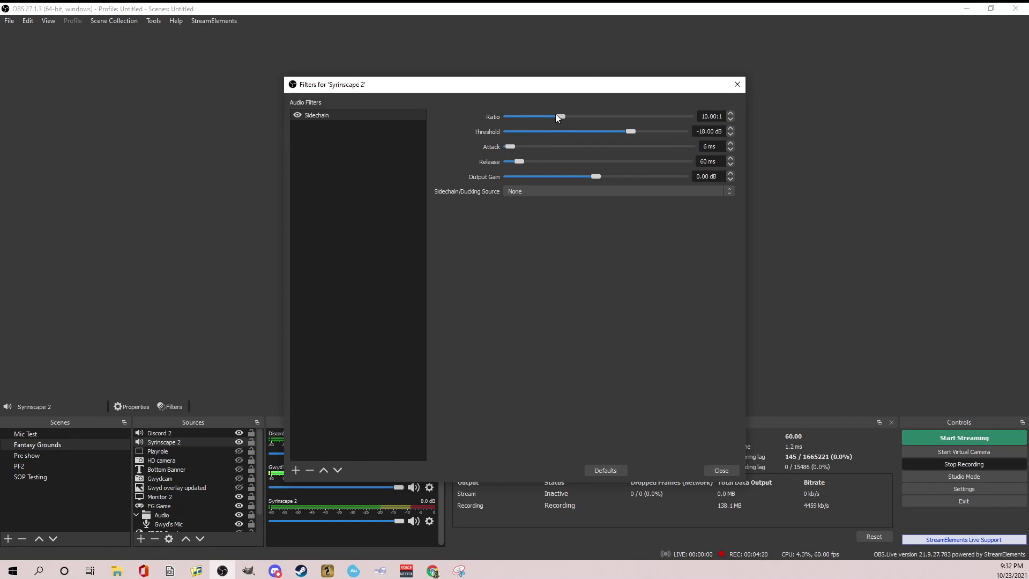
# Step: Set Sidechain to 3:1 ratio, -39.90 dB threshold, 38 ms attack, 520 ms release, microphone ducking
pyautogui.moveTo(558, 115); pyautogui.dragTo(518, 110)
pyautogui.moveTo(625, 130); pyautogui.dragTo(568, 126)
pyautogui.moveTo(516, 145); pyautogui.dragTo(525, 146)
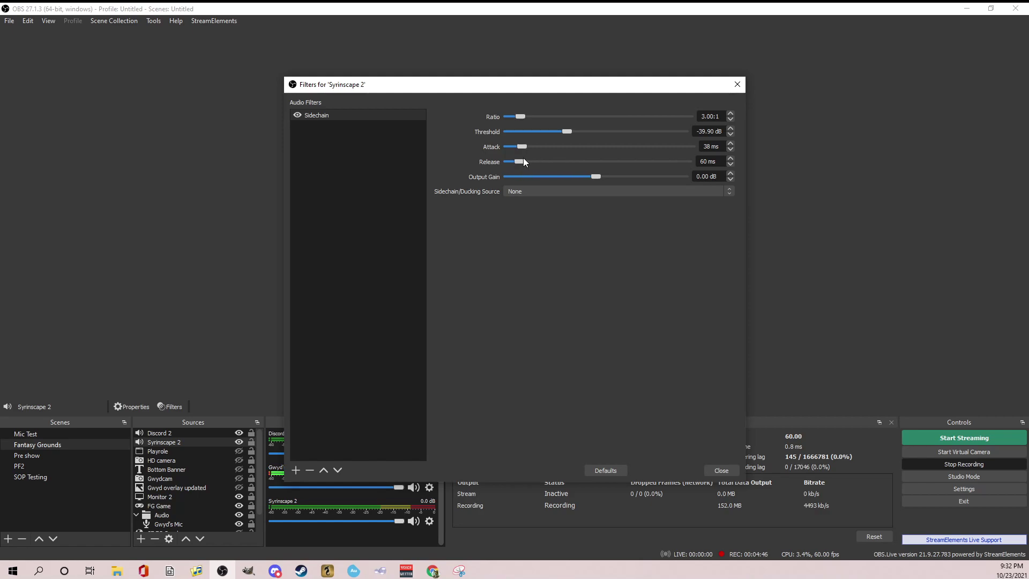
pyautogui.moveTo(519, 159); pyautogui.dragTo(601, 157)
pyautogui.click(537, 191)
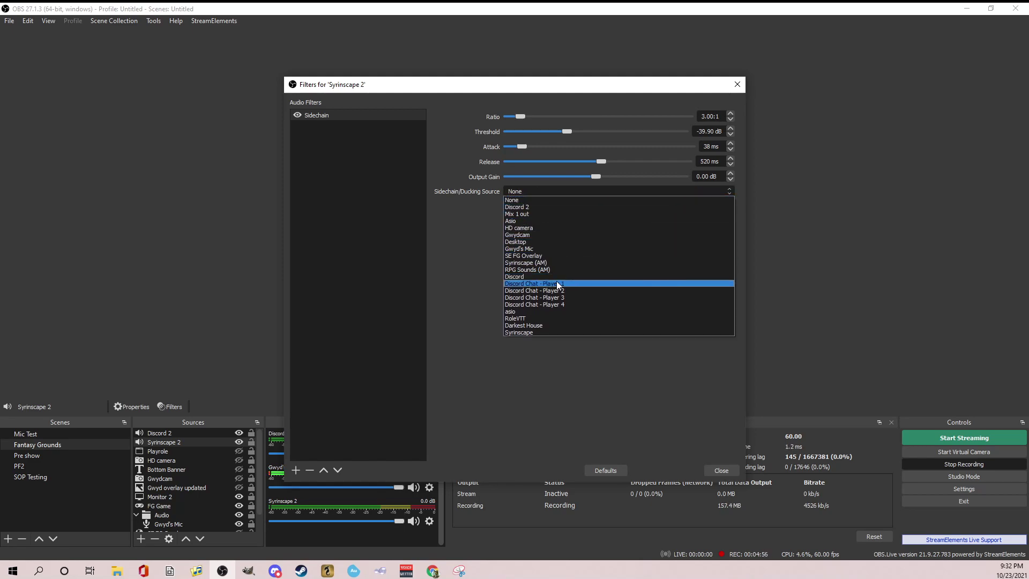
pyautogui.click(551, 247)
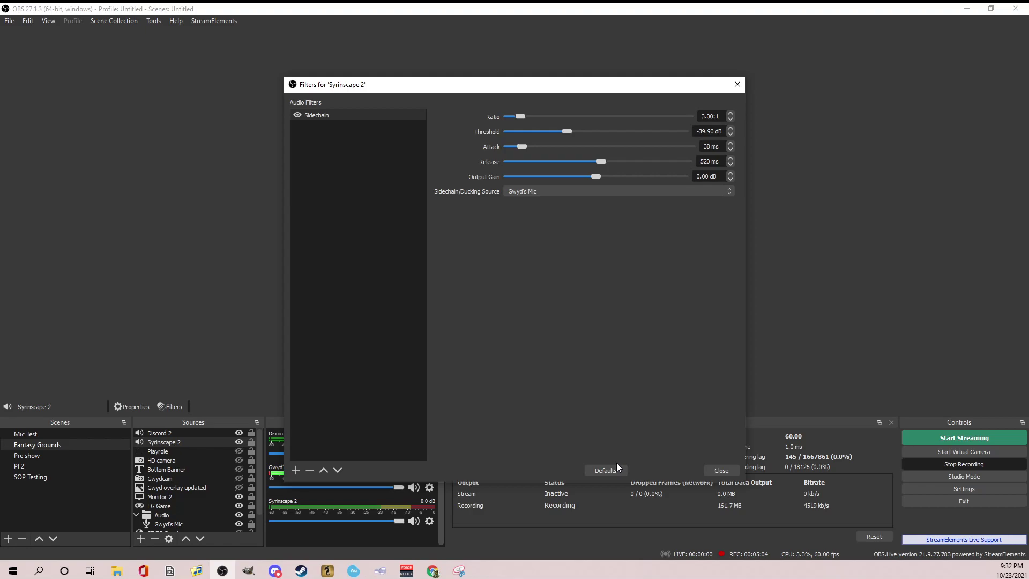
pyautogui.click(722, 470)
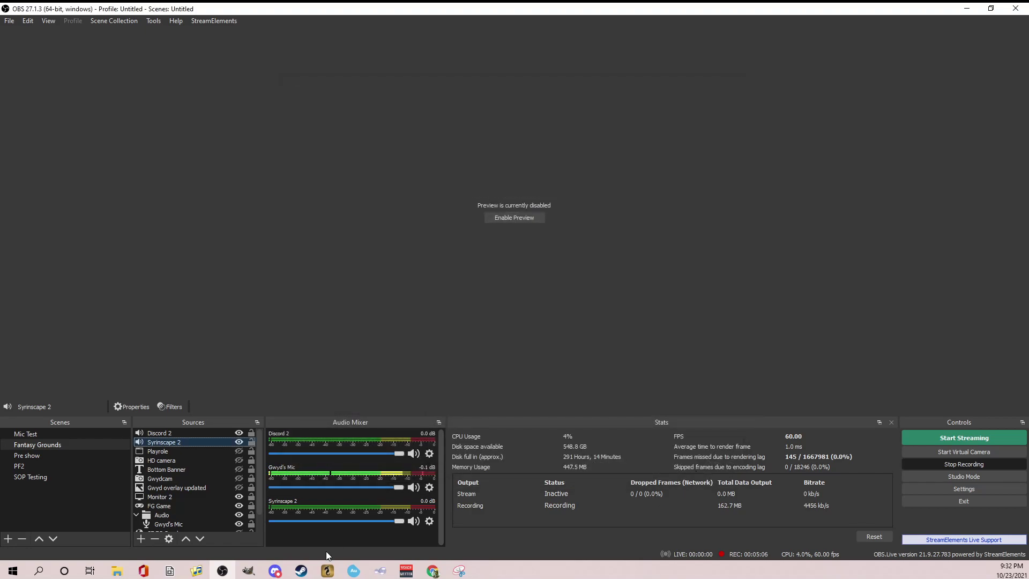
pyautogui.click(350, 522)
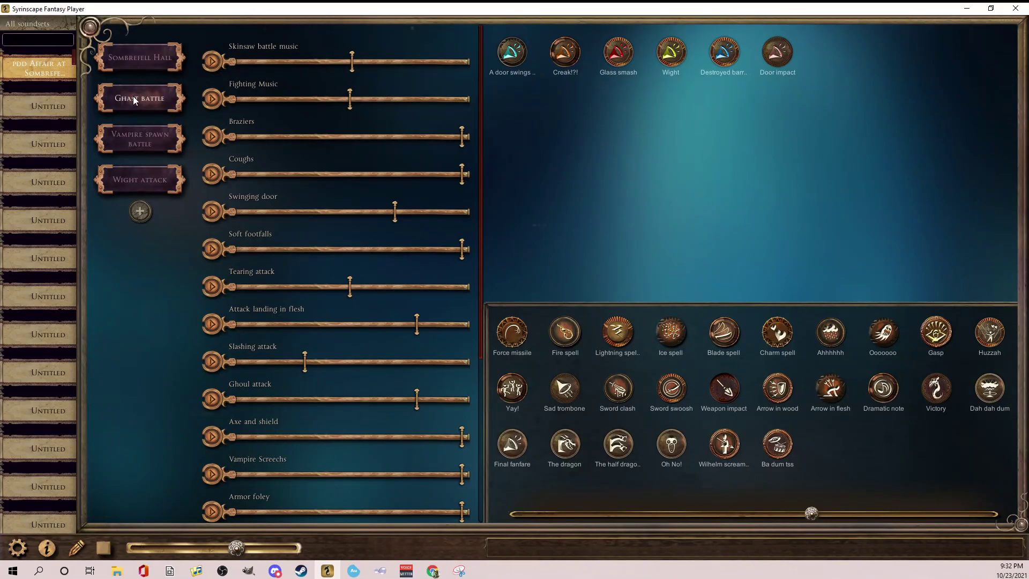
pyautogui.click(967, 8)
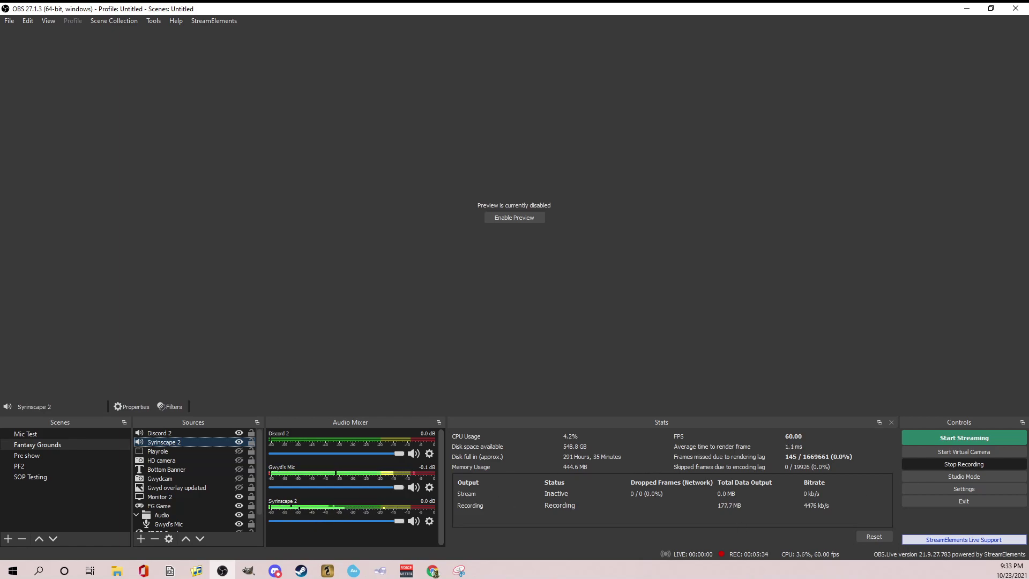
pyautogui.click(328, 571)
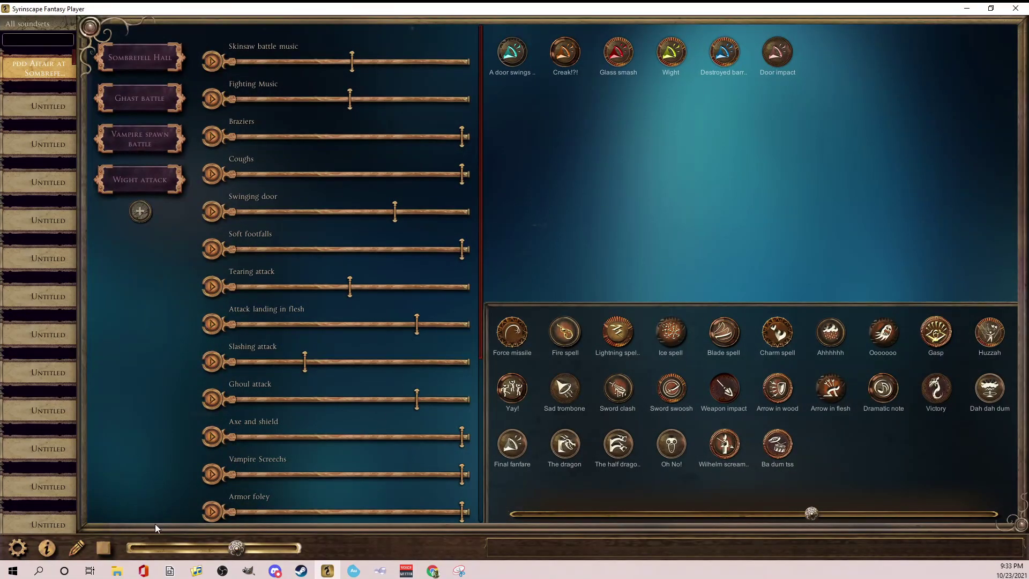
pyautogui.click(971, 8)
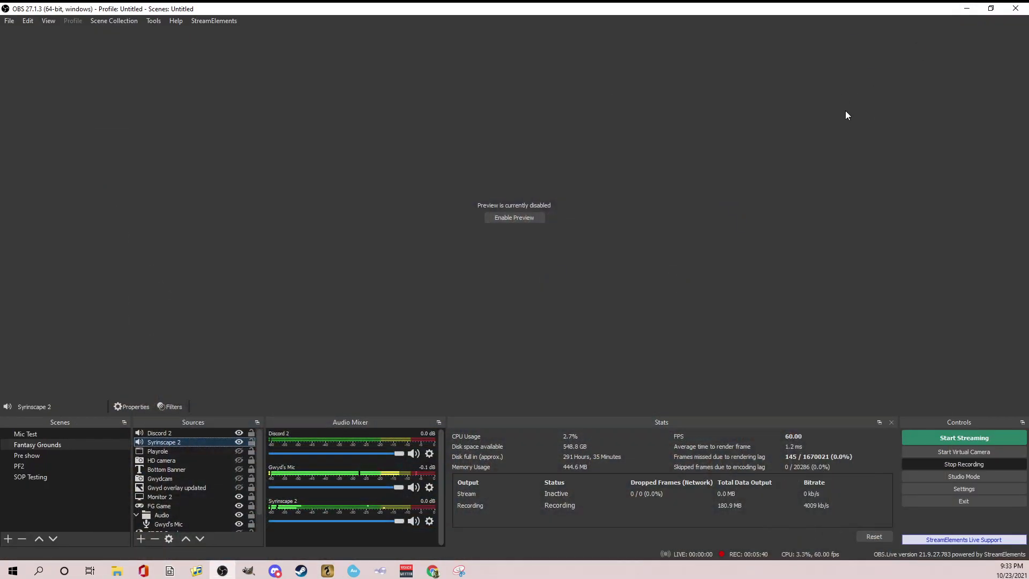